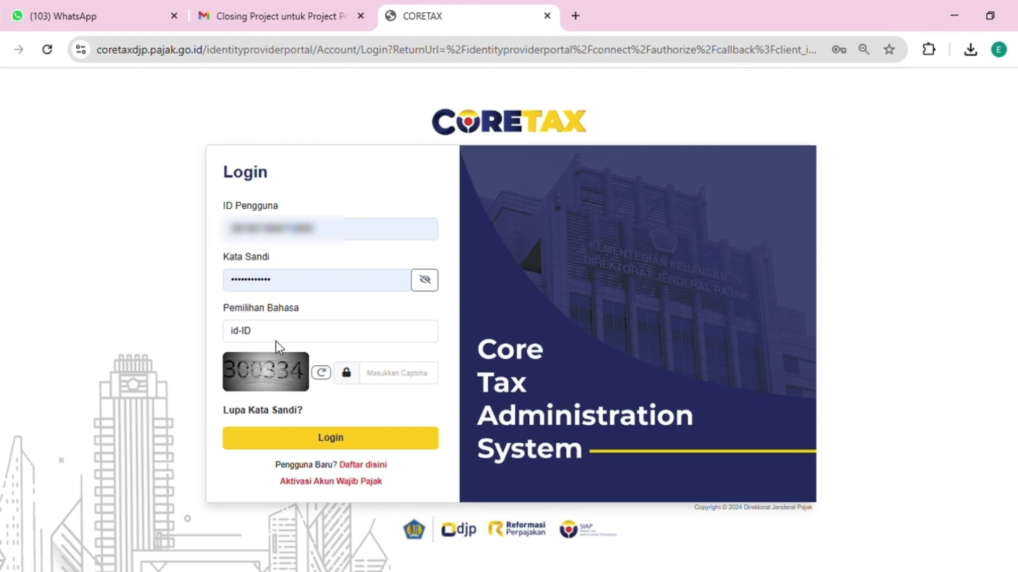
# - Enter the displayed captcha code and log in to the Coretax account with the prefilled credentials
pyautogui.click(400, 382)
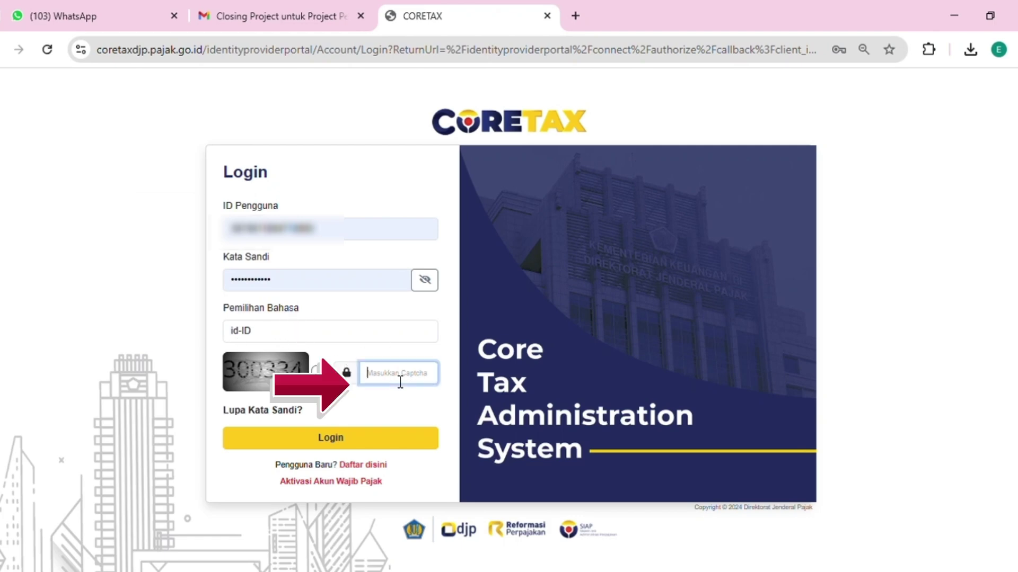
pyautogui.write('3')
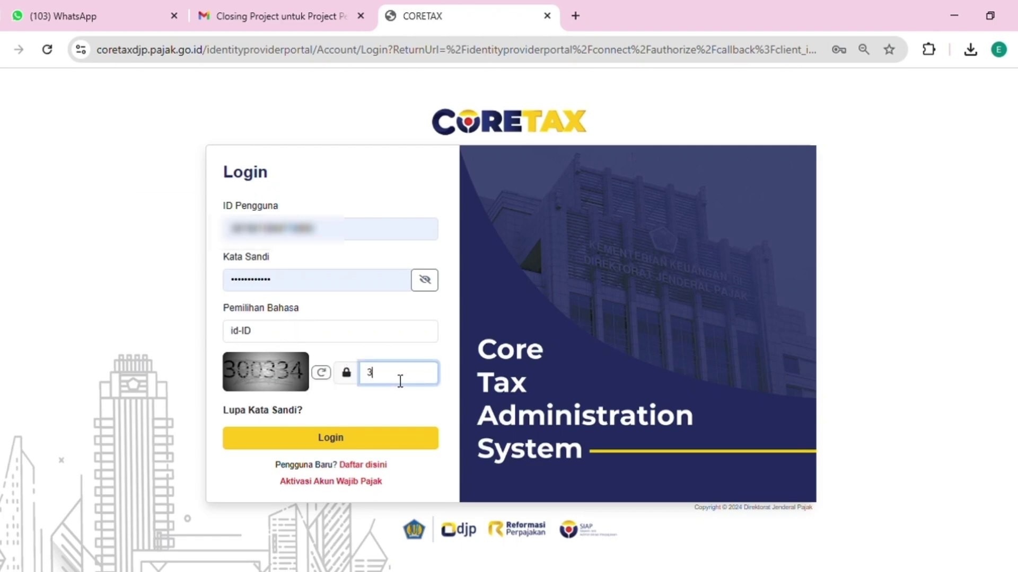
pyautogui.write('00334')
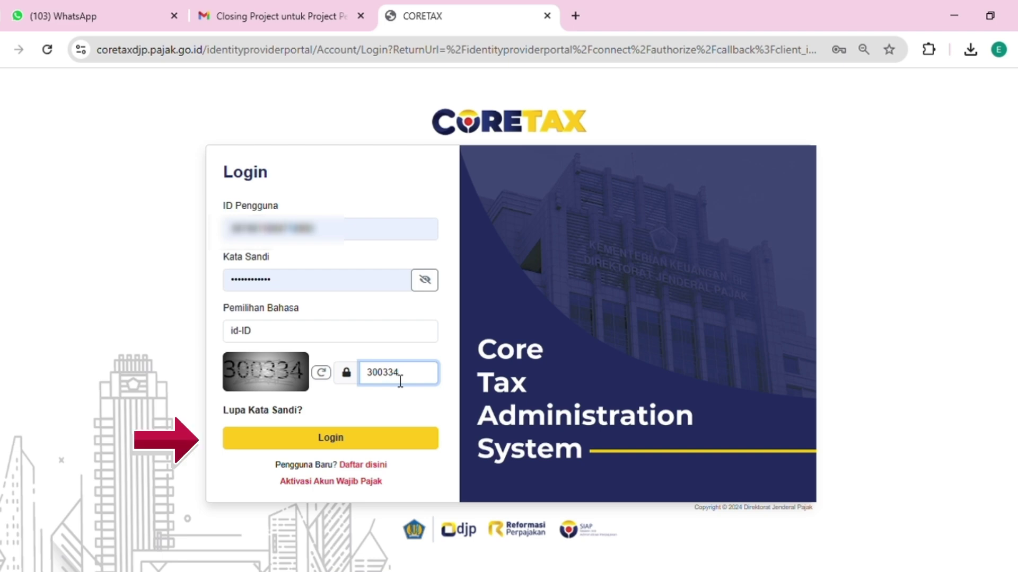
pyautogui.click(341, 447)
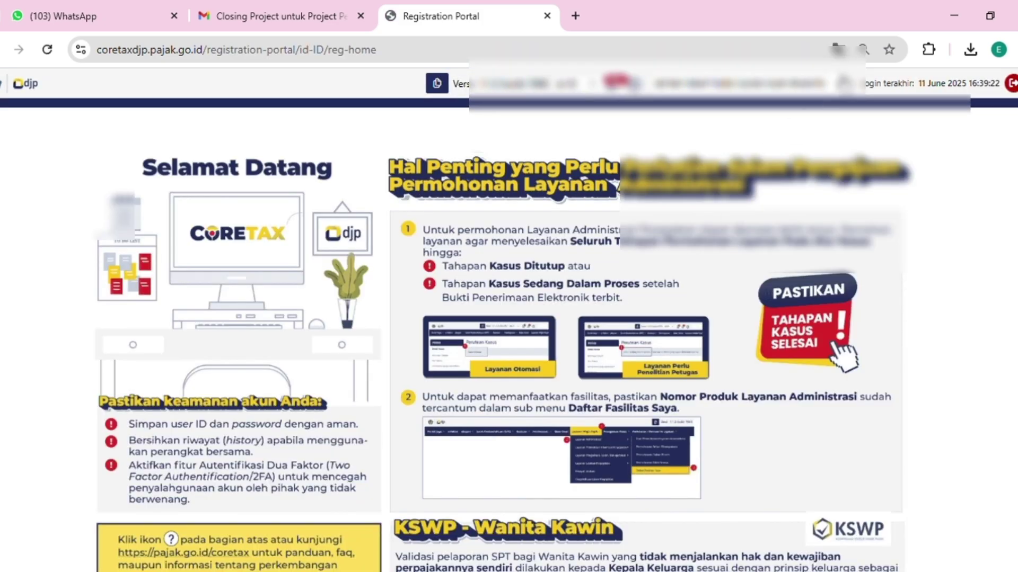
# - Switch the active taxpayer from the personal account to the represented company for impersonation
pyautogui.click(843, 88)
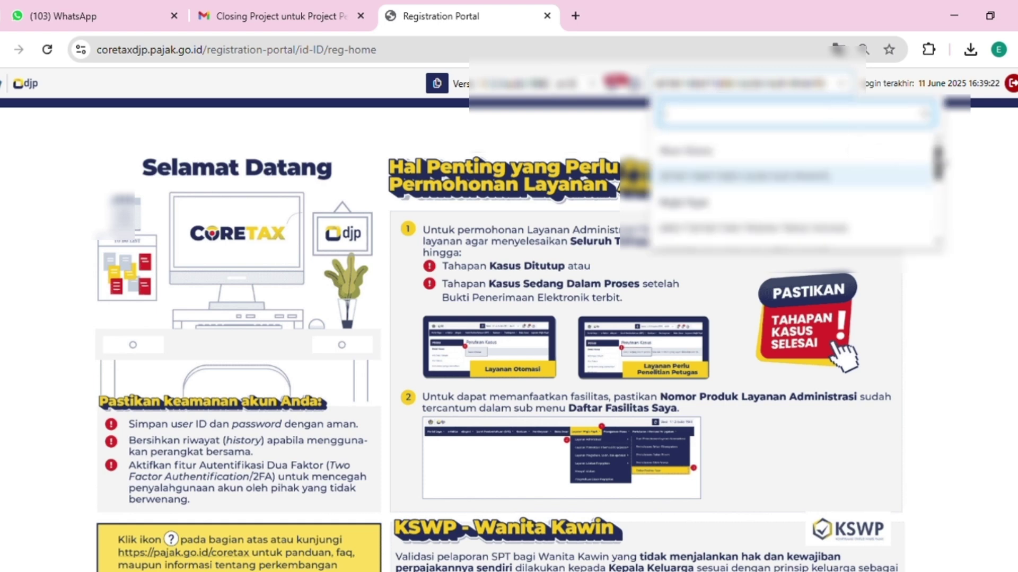
pyautogui.scroll(-2, 798, 189)
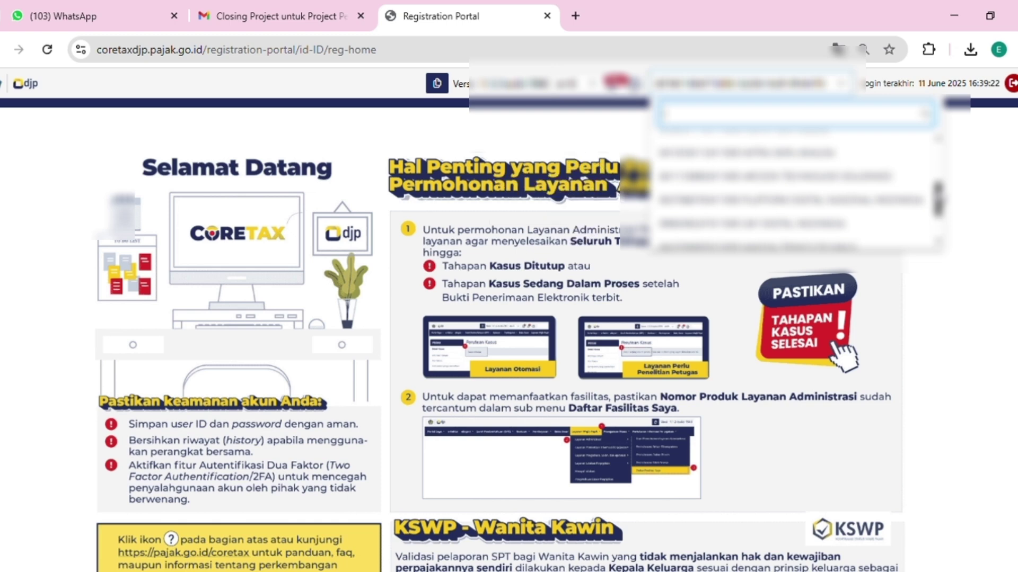
pyautogui.scroll(-1, 795, 191)
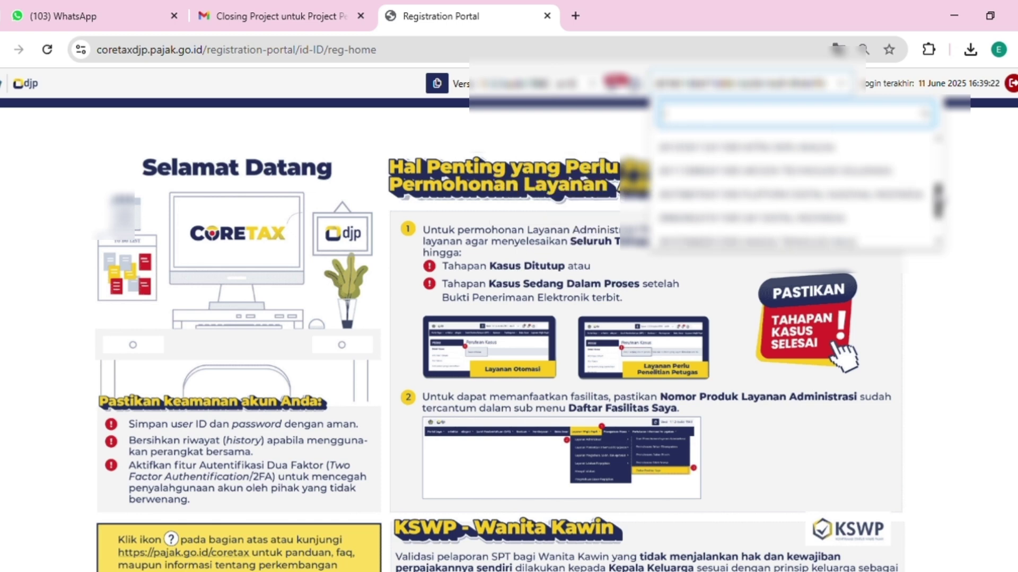
pyautogui.moveTo(500, 526)
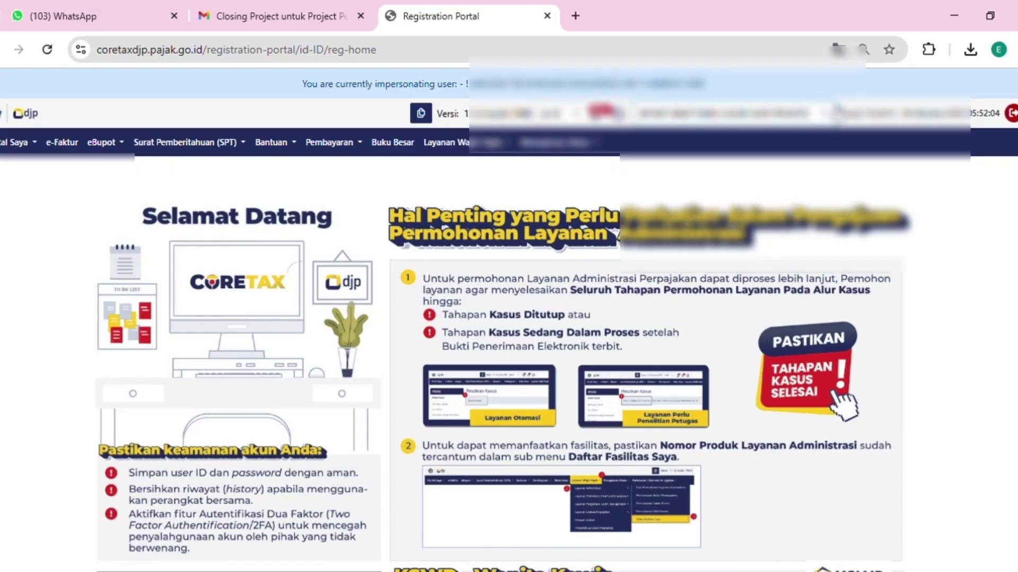
pyautogui.click(822, 113)
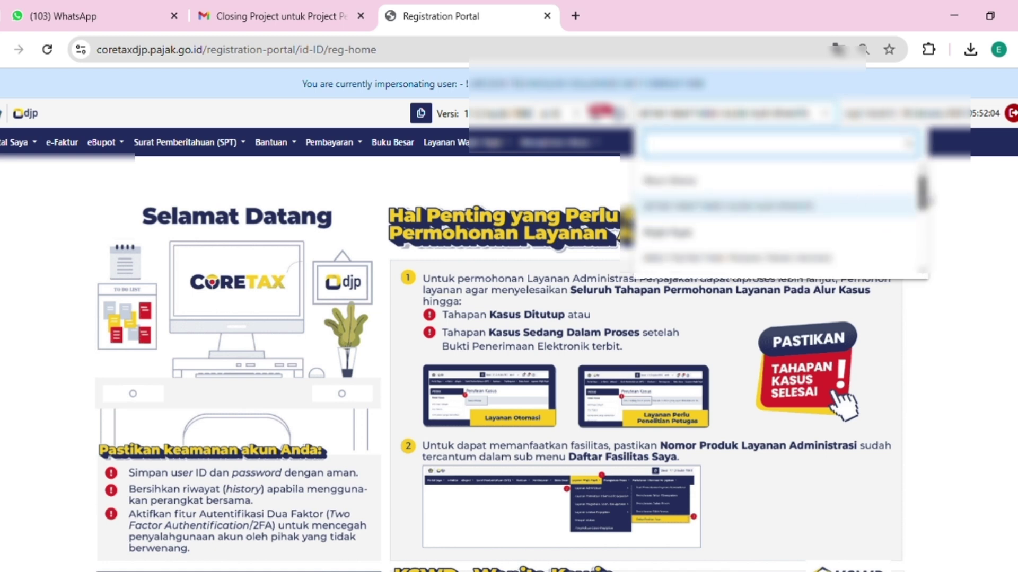
pyautogui.scroll(-3, 925, 200)
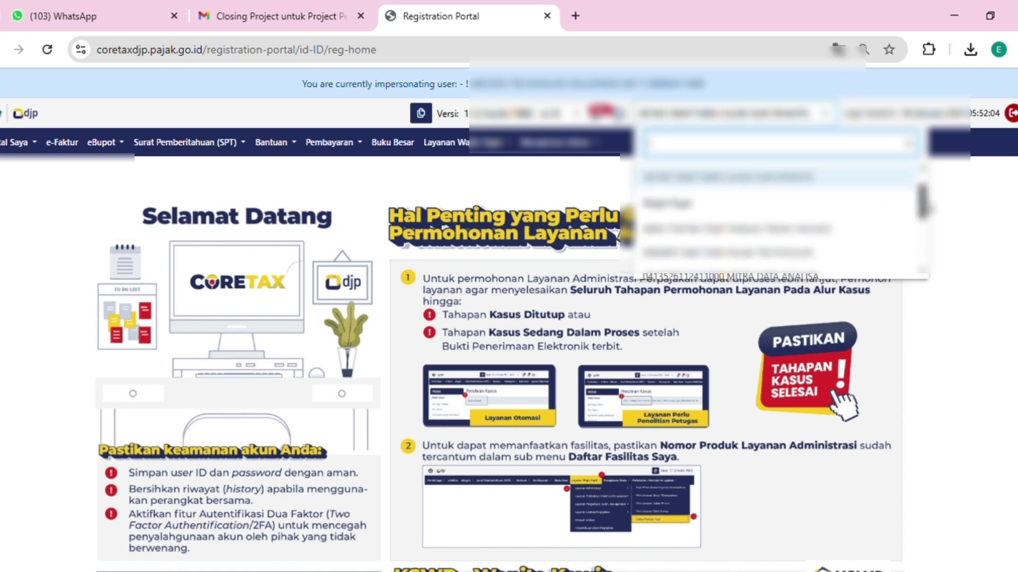
pyautogui.click(870, 257)
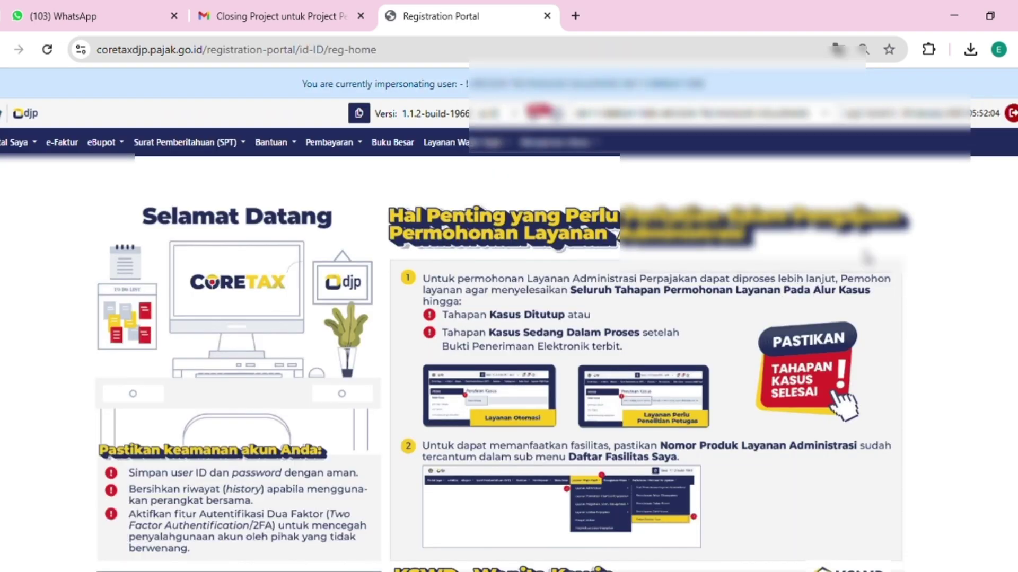
# - Open the Pajak Masukan list in e-Faktur, refresh it and examine the input invoices through to their DPP and PPN amounts
pyautogui.click(64, 142)
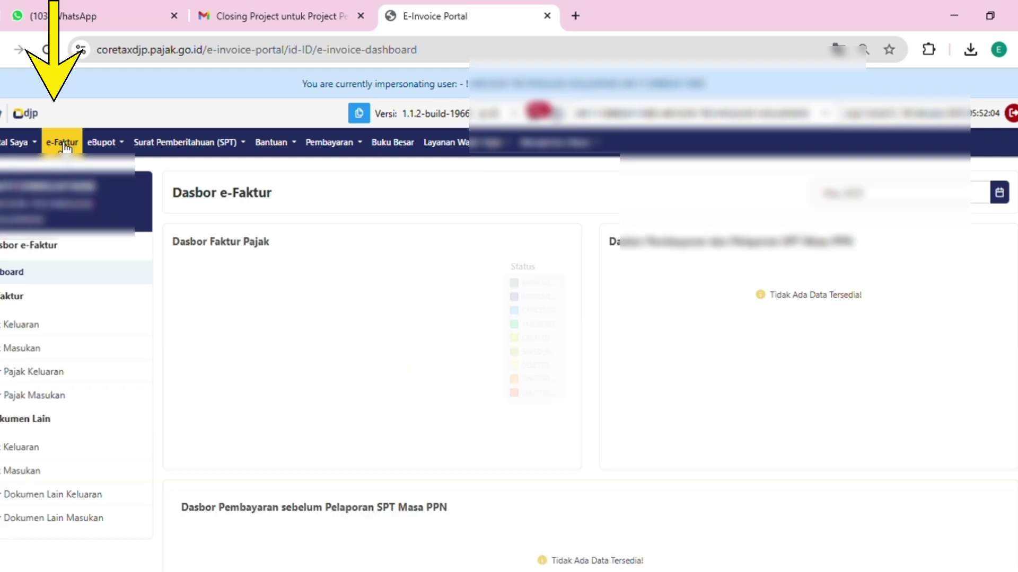
pyautogui.click(37, 351)
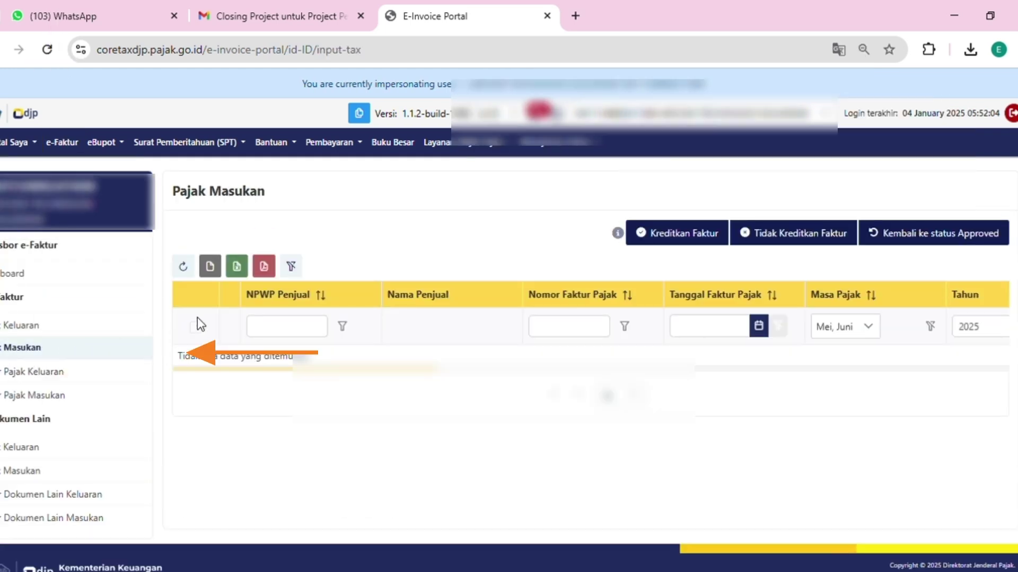
pyautogui.click(183, 266)
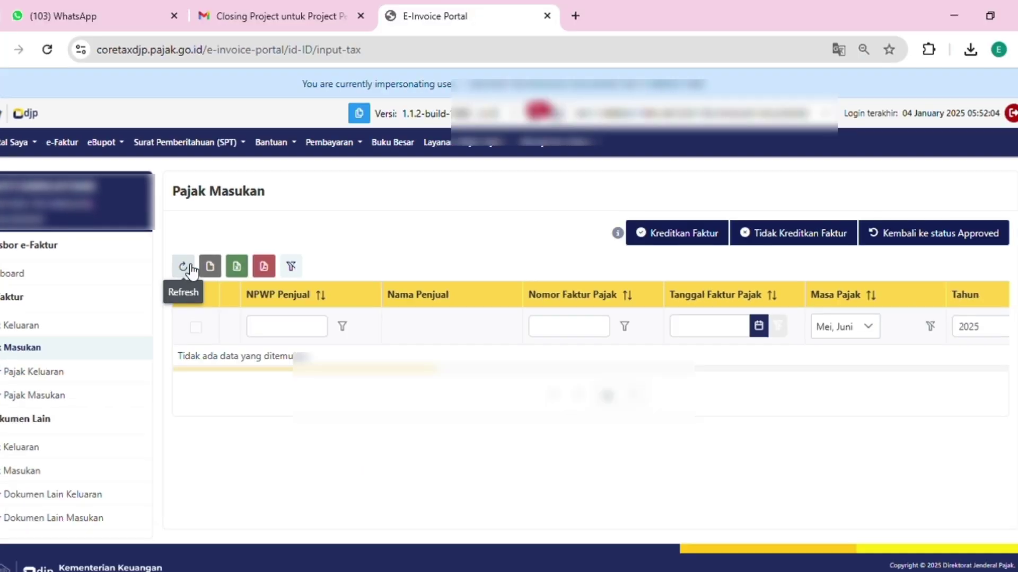
pyautogui.click(237, 265)
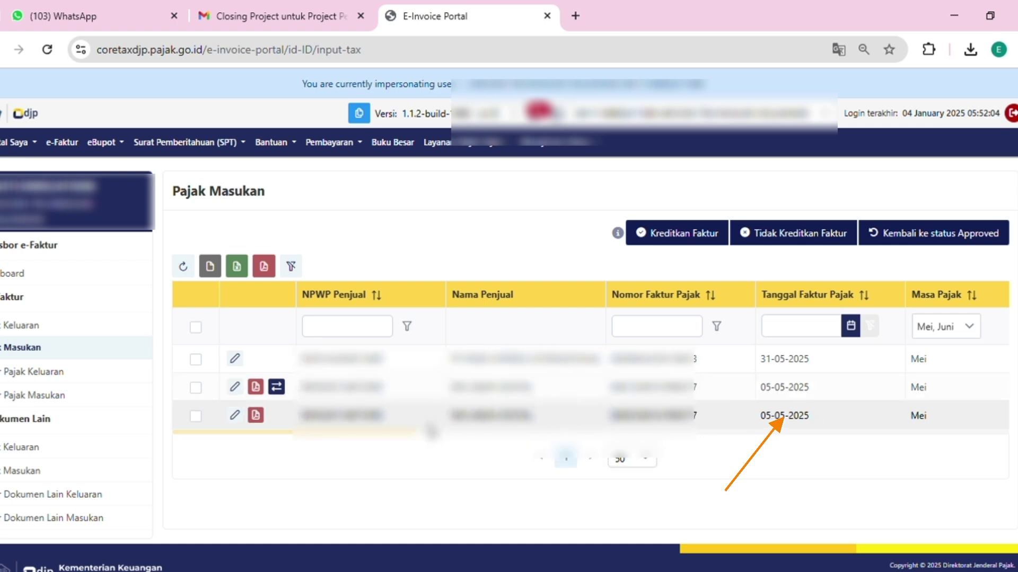
pyautogui.moveTo(432, 431); pyautogui.dragTo(816, 487)
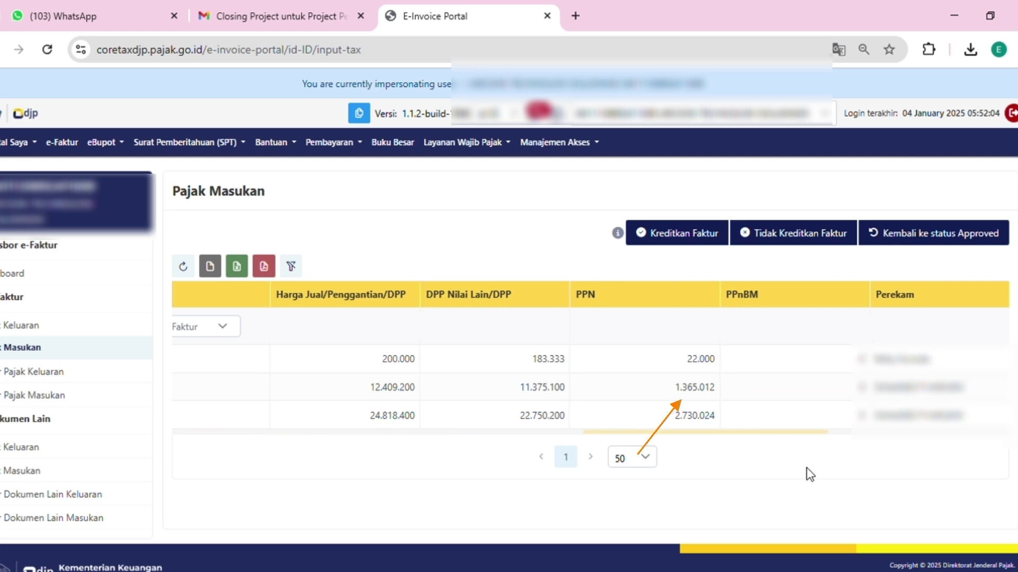
# - Open the SPT Masa PPN draft for Mei 2025 from the unsubmitted tax returns for editing
pyautogui.click(197, 149)
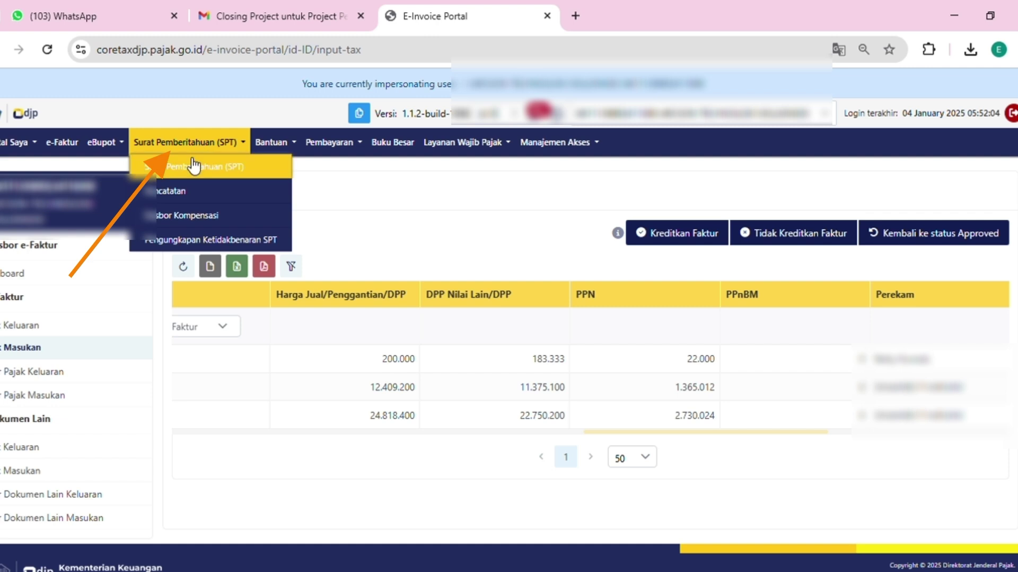
pyautogui.click(190, 164)
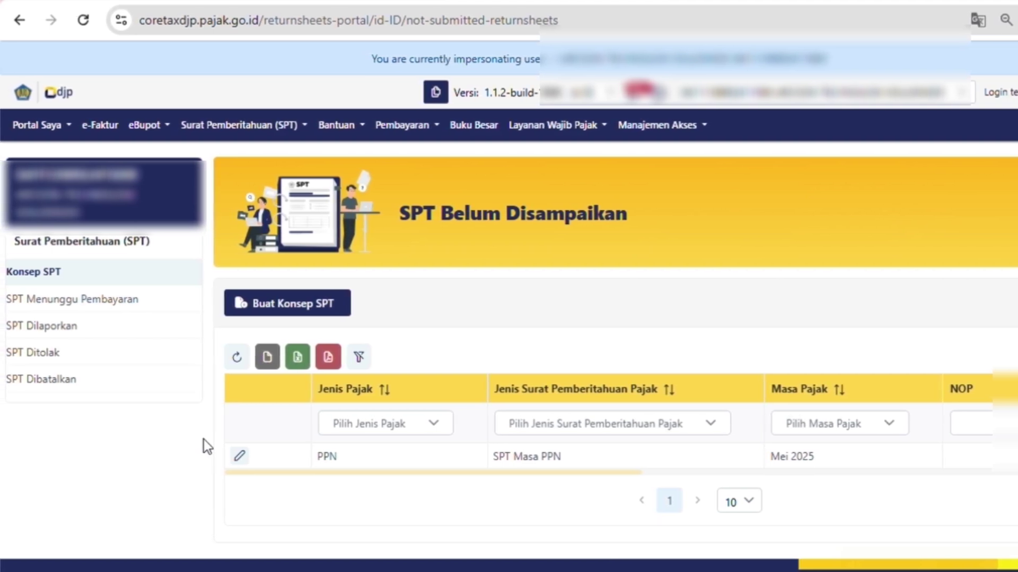
pyautogui.click(241, 456)
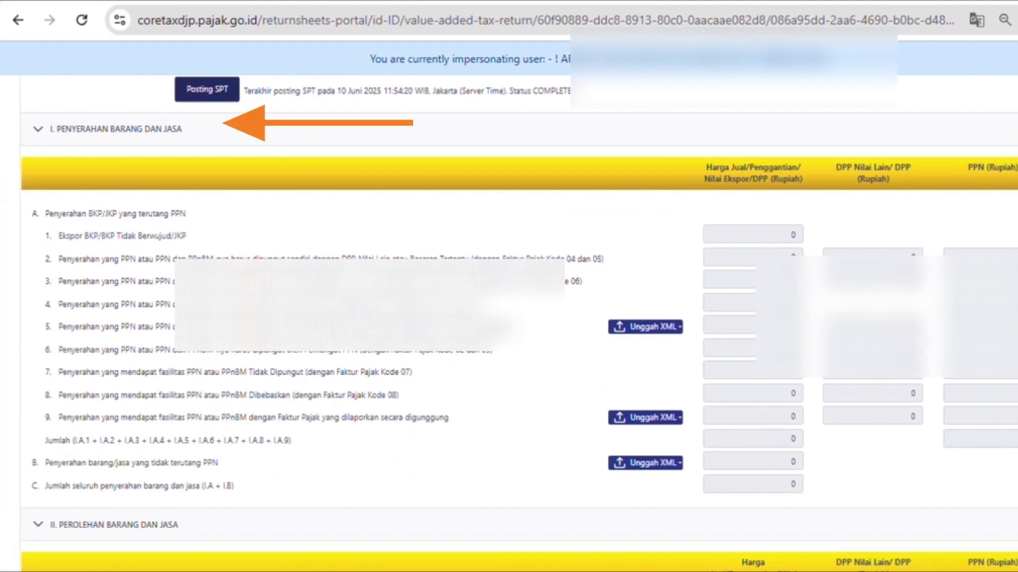
# - Review the VAT return's sections, from acquisitions and the under- or overpayment calculation down to the Pernyataan section
pyautogui.press('space')
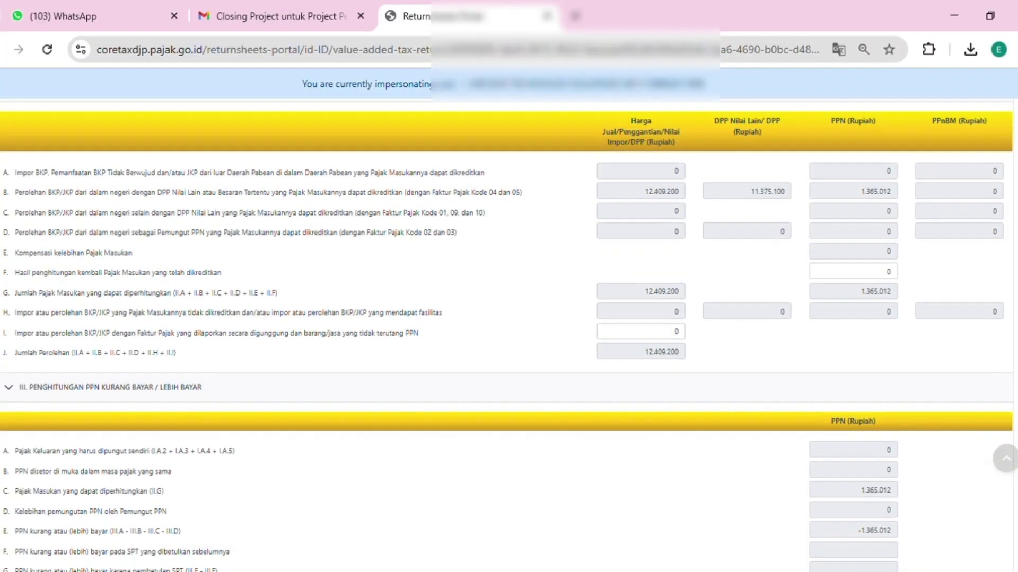
pyautogui.scroll(-5, 509, 318)
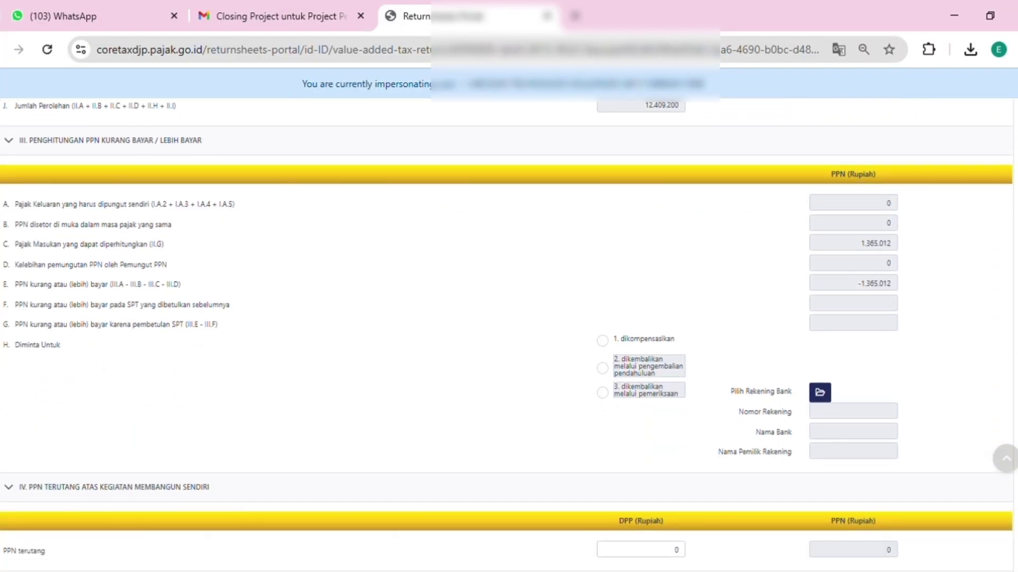
pyautogui.scroll(-6, 509, 318)
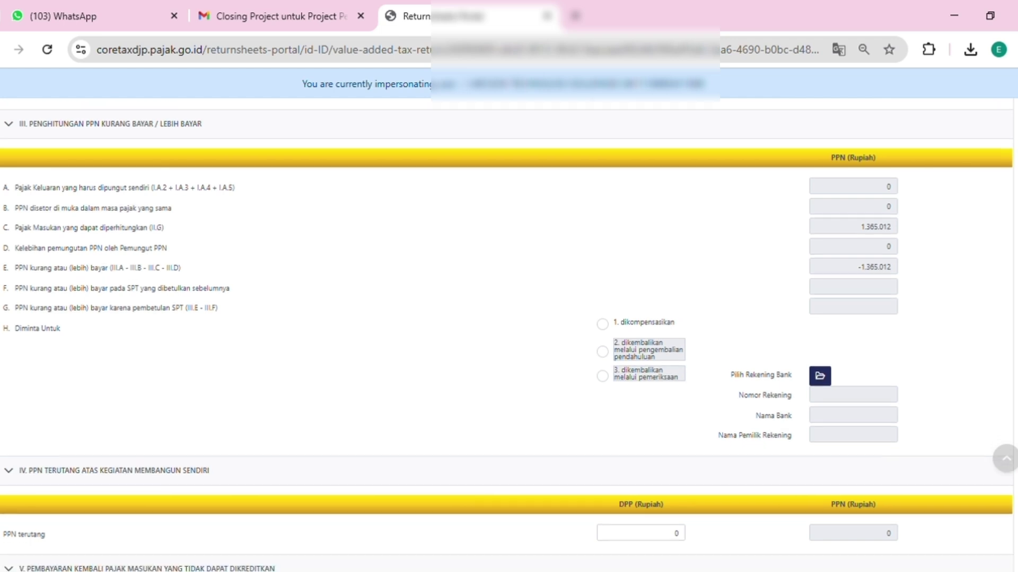
pyautogui.scroll(-4, 509, 318)
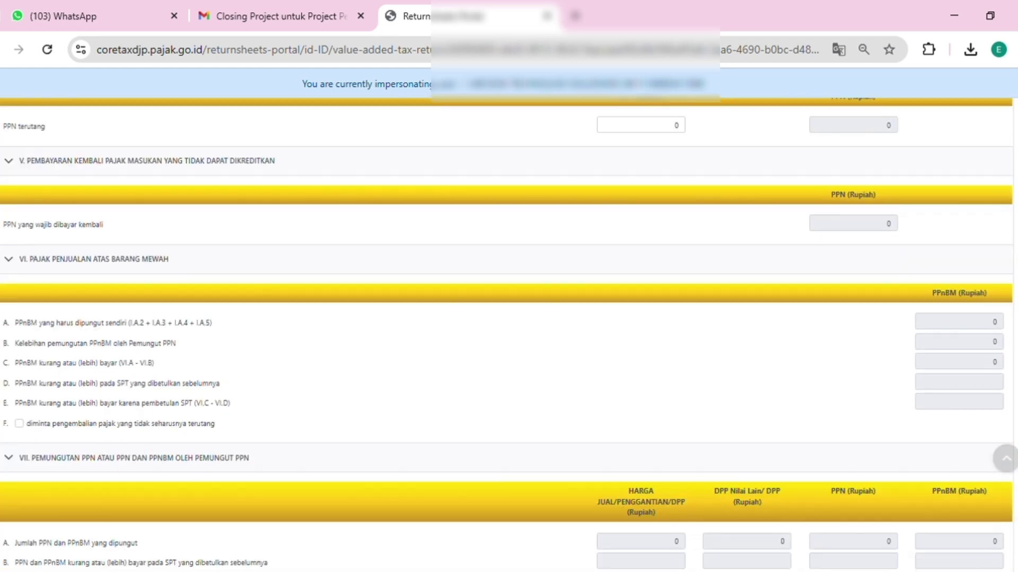
pyautogui.scroll(-4, 509, 318)
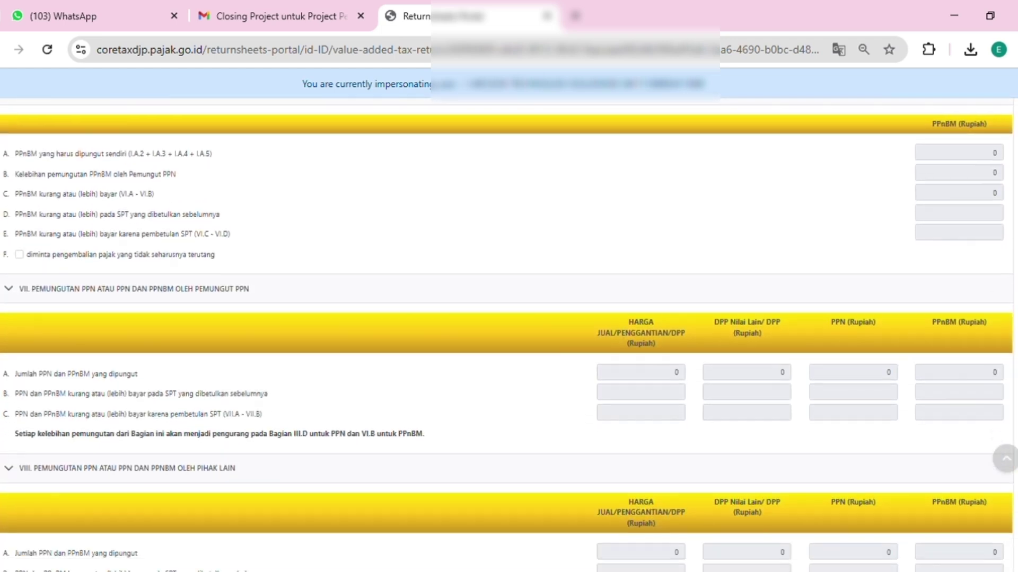
pyautogui.scroll(-5, 509, 318)
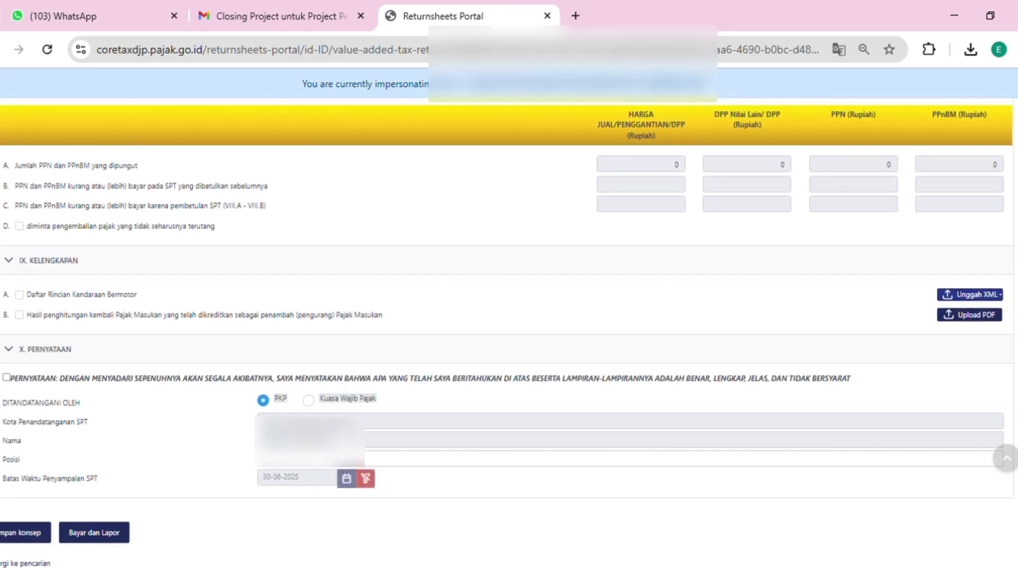
# - Set the overpaid VAT in section III.H (Diminta Untuk) to option 1, dikompensasikan
pyautogui.scroll(12, 509, 318)
pyautogui.scroll(7, 508, 318)
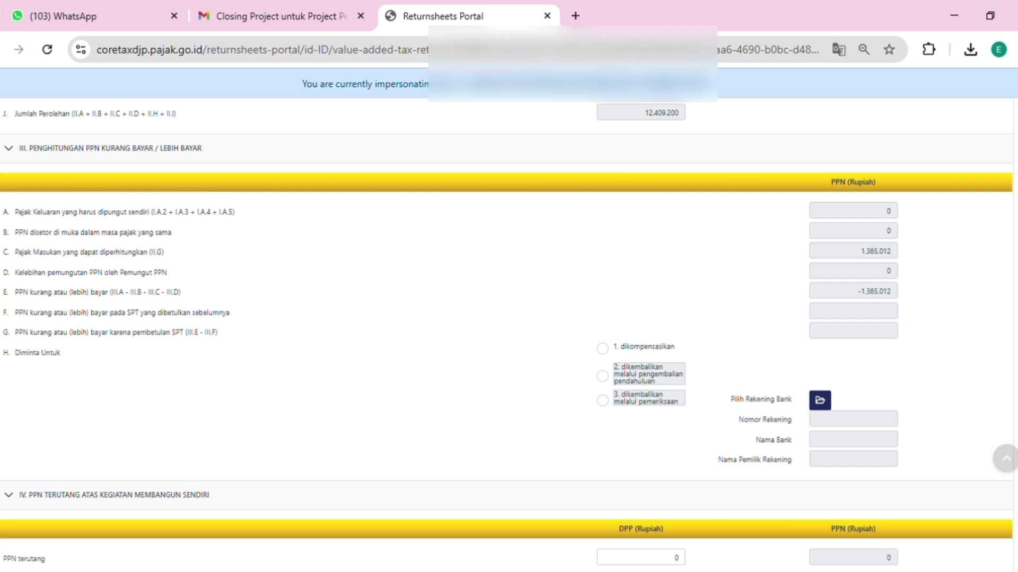
pyautogui.click(603, 348)
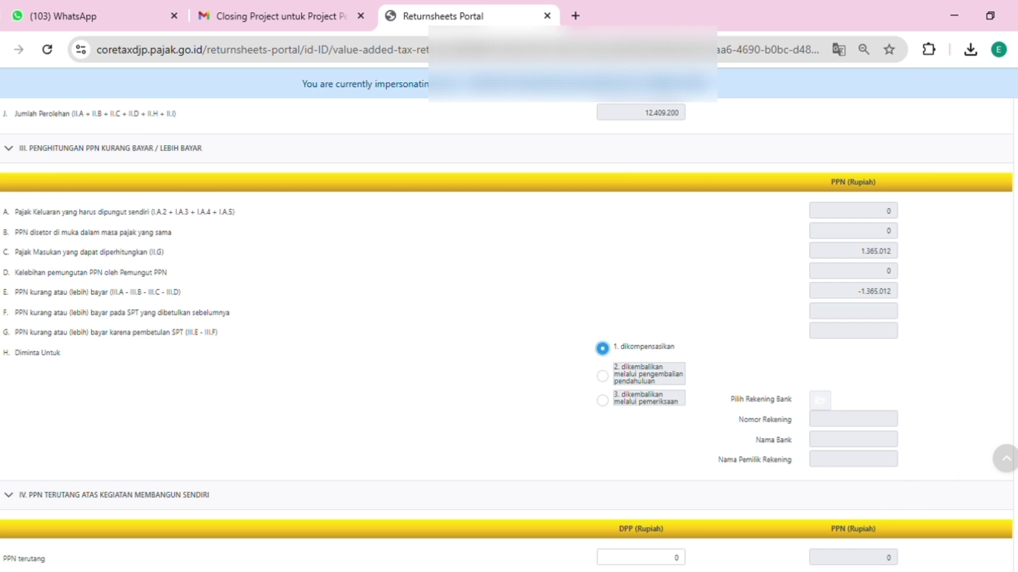
# - Enter DIRUT as the signatory's Posisi in section X, Pernyataan
pyautogui.scroll(-8, 506, 332)
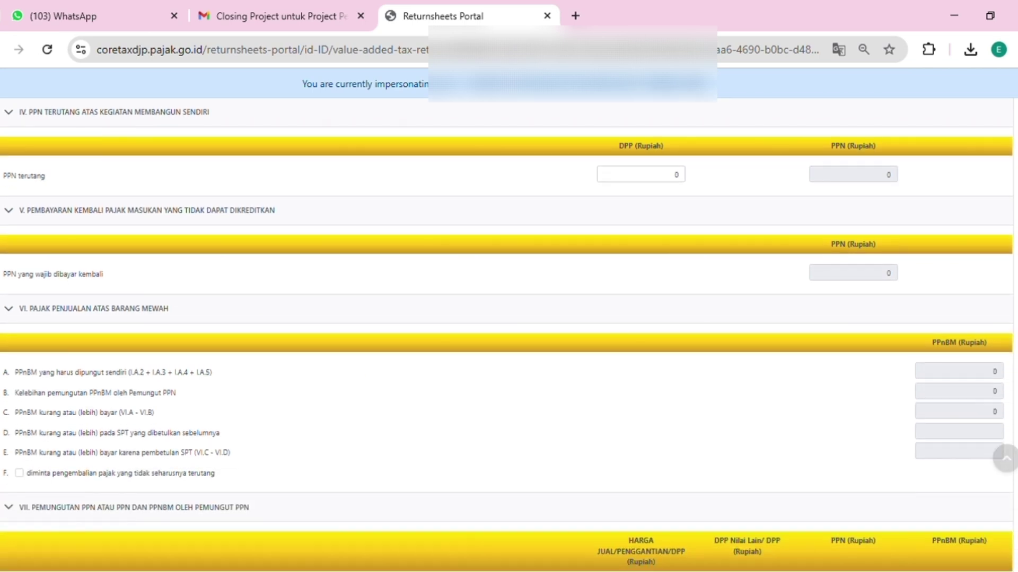
pyautogui.scroll(-10, 506, 331)
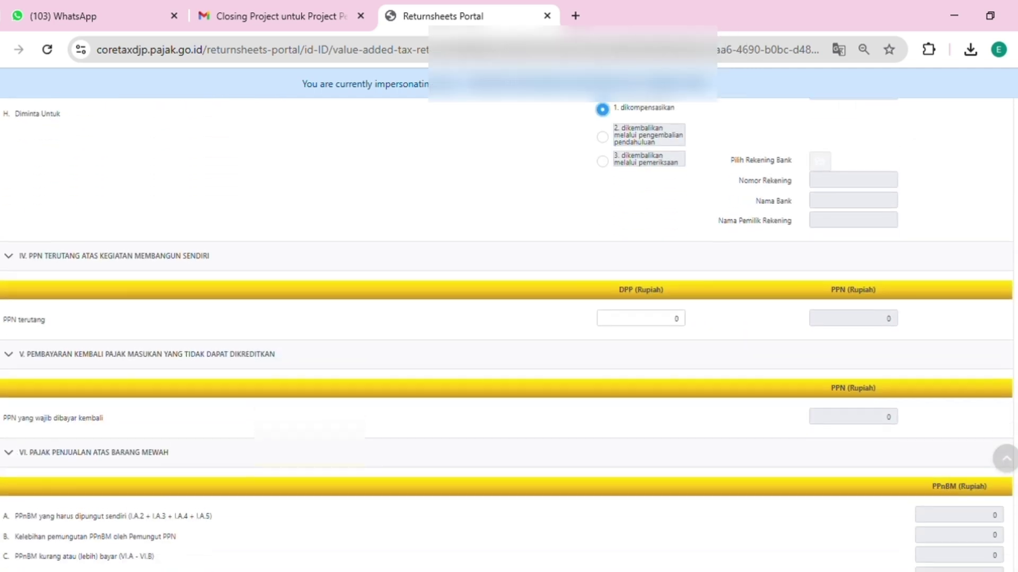
pyautogui.scroll(-5, 506, 331)
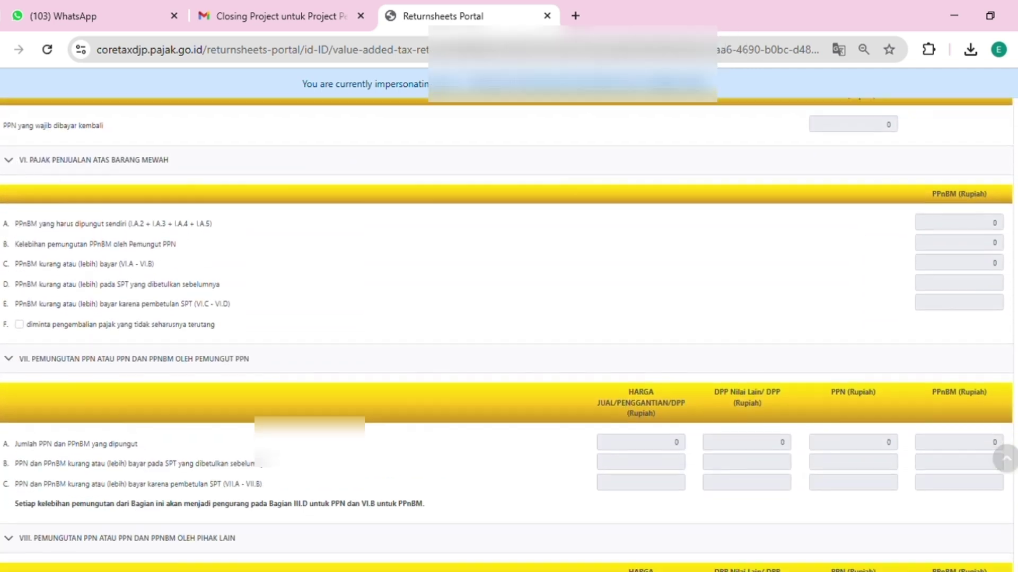
pyautogui.scroll(-8, 506, 331)
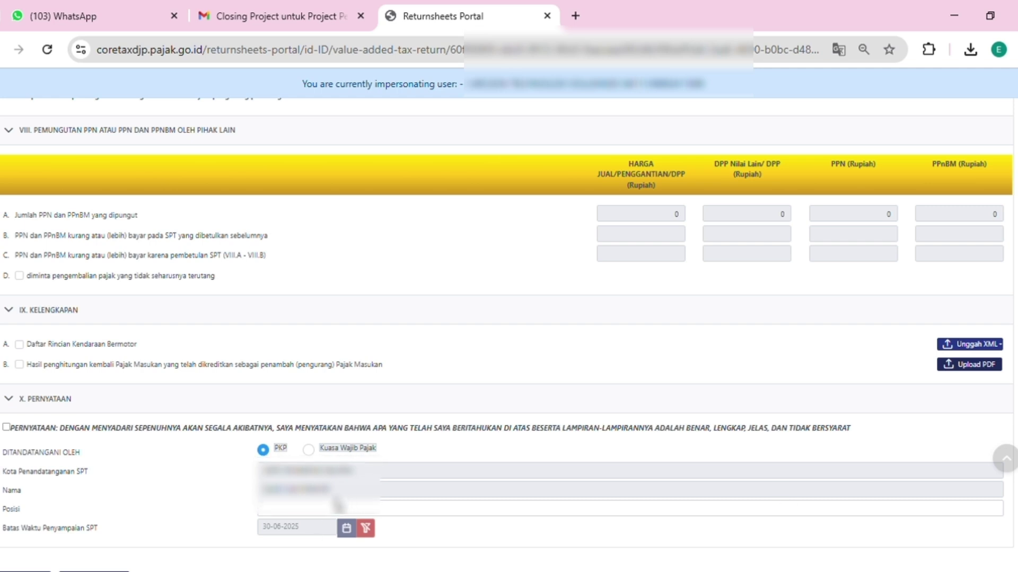
pyautogui.click(315, 508)
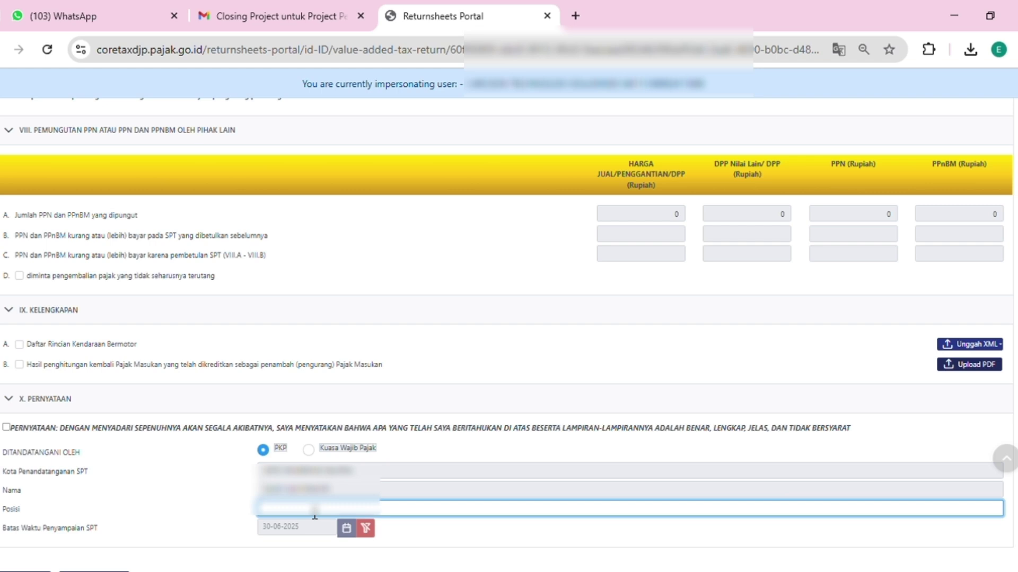
pyautogui.write('DIRUT')
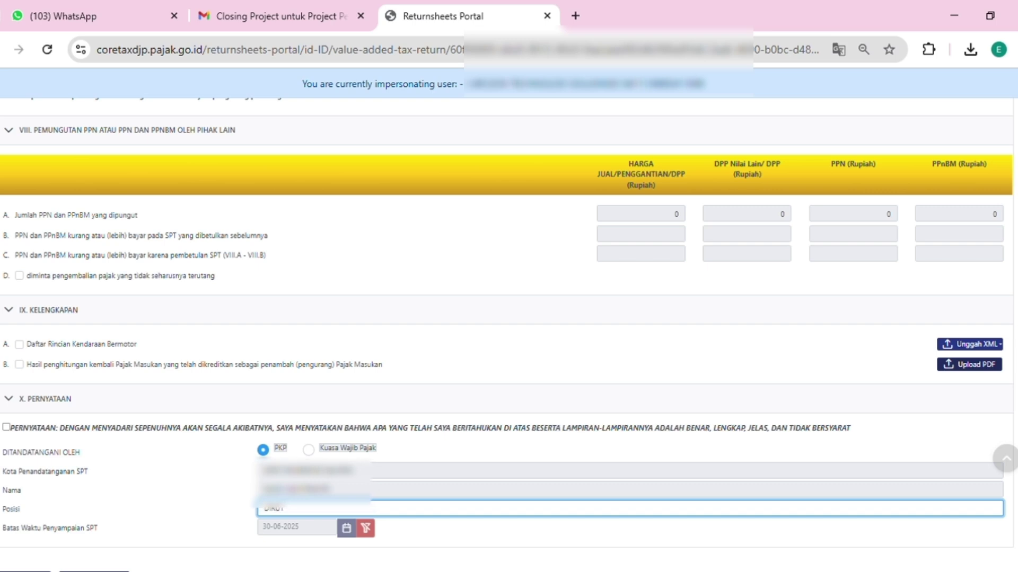
# - Accept the declaration statement in section X, Pernyataan, and proceed to pay and report the return
pyautogui.scroll(-3, 482, 374)
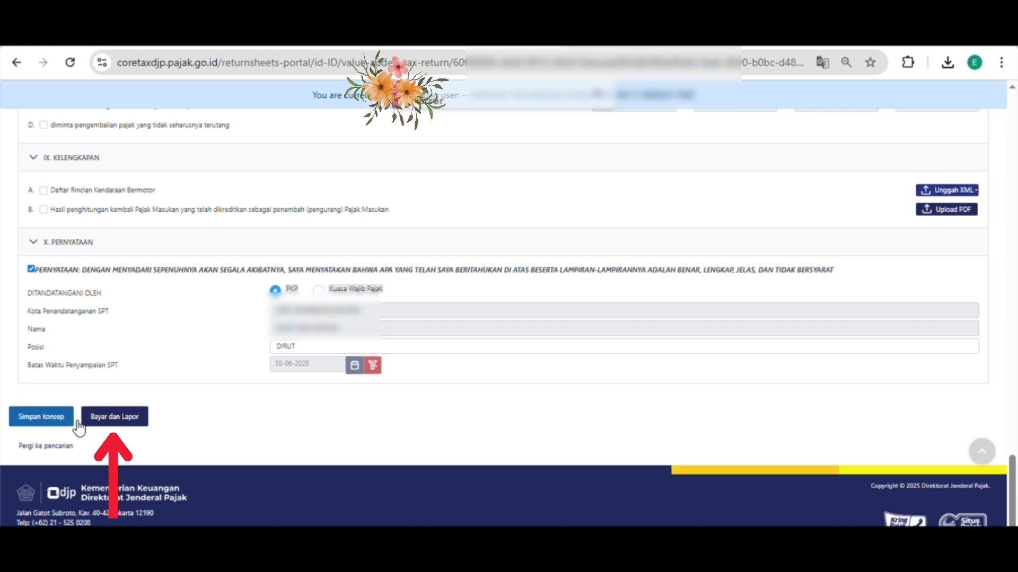
pyautogui.click(125, 422)
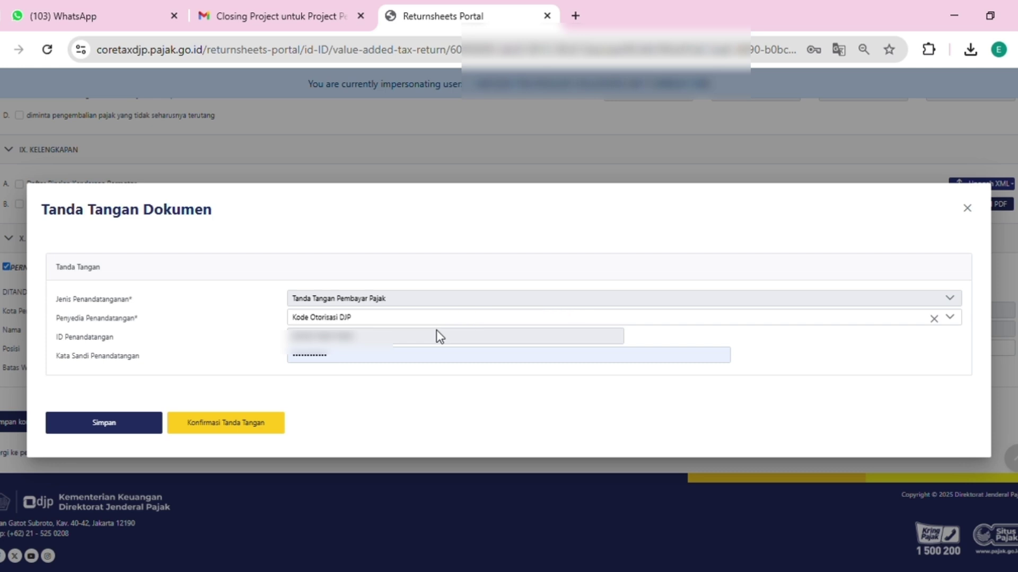
# - Replace the signatory's password (Kata Sandi Penandatangan) for the Kode Otorisasi DJP signature and save it to submit the return
pyautogui.click(362, 362)
pyautogui.press('BackSpace')
pyautogui.press('BackSpace')
pyautogui.press('BackSpace')
pyautogui.press('BackSpace')
pyautogui.press('BackSpace')
pyautogui.press('BackSpace')
pyautogui.press('BackSpace')
pyautogui.press('BackSpace')
pyautogui.press('BackSpace')
pyautogui.press('BackSpace')
pyautogui.press('BackSpace')
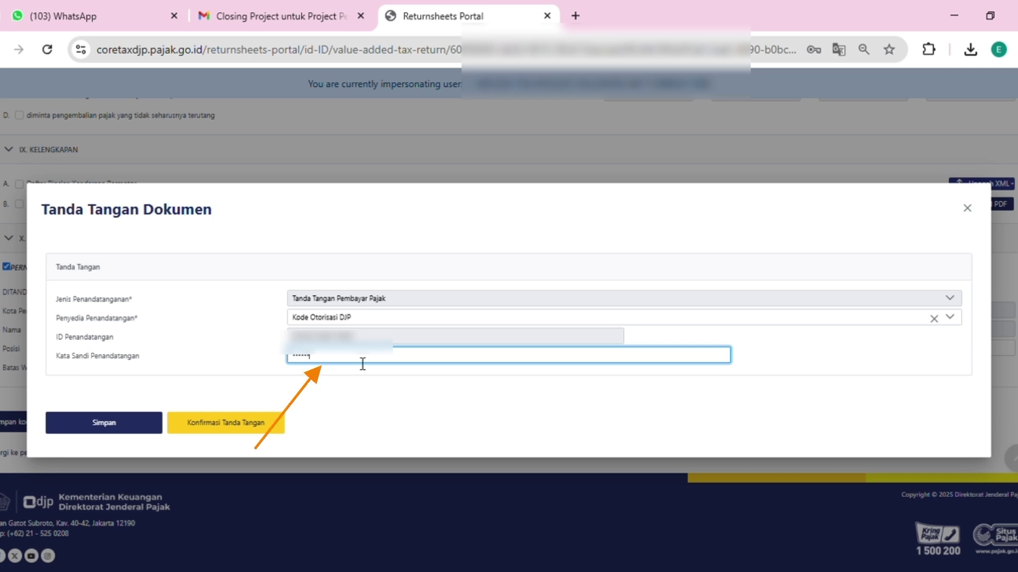
pyautogui.write('••')
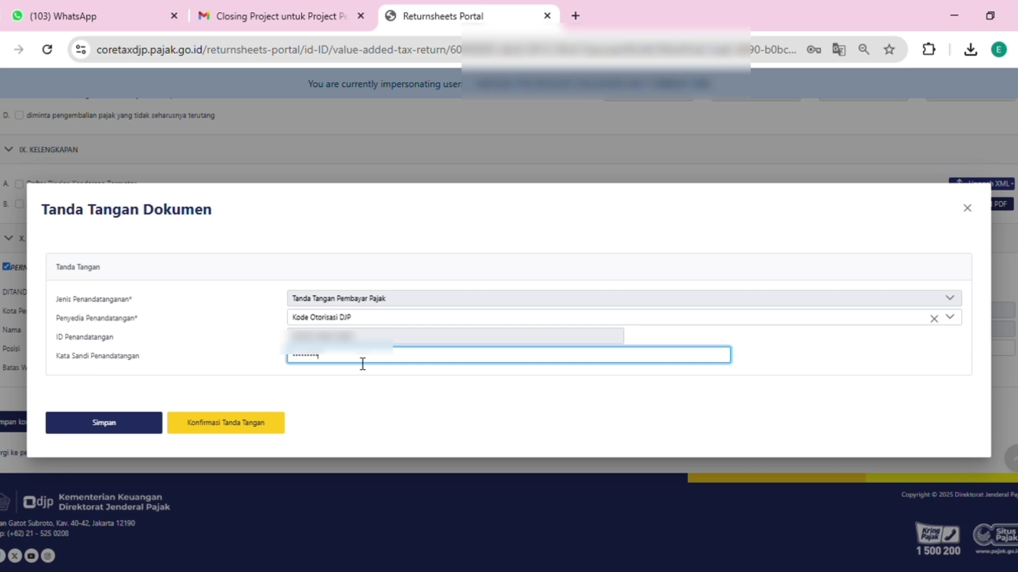
pyautogui.click(134, 424)
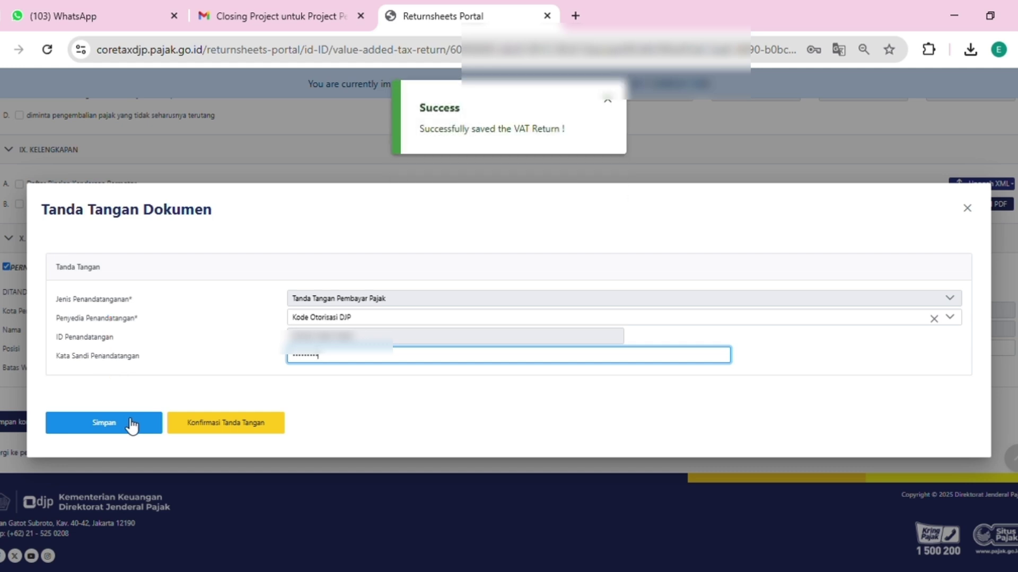
pyautogui.click(132, 424)
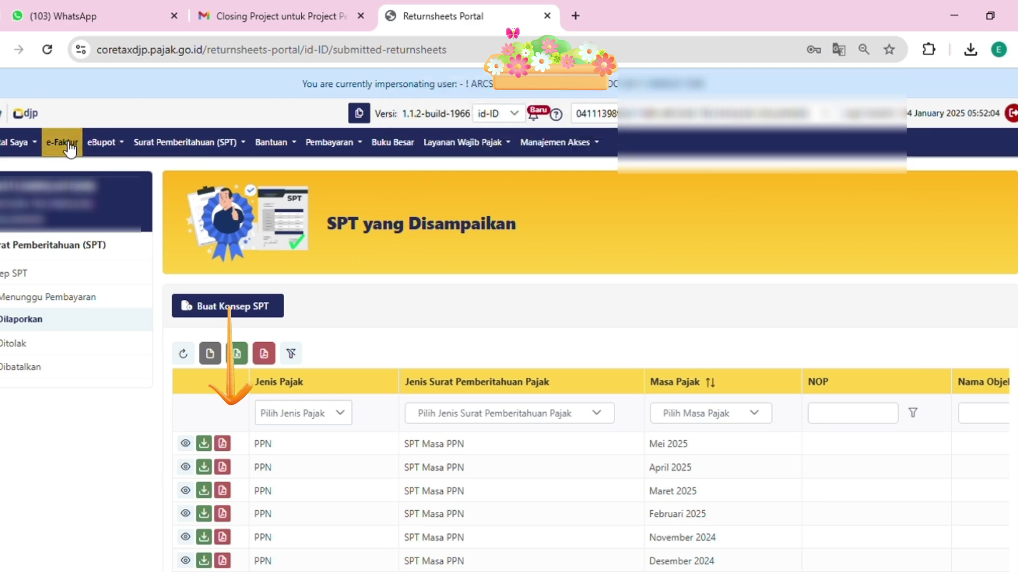
# - Open the list of reported tax returns (Dilaporkan) and download the PDF of the Mei 2025 SPT Masa PPN
pyautogui.click(69, 144)
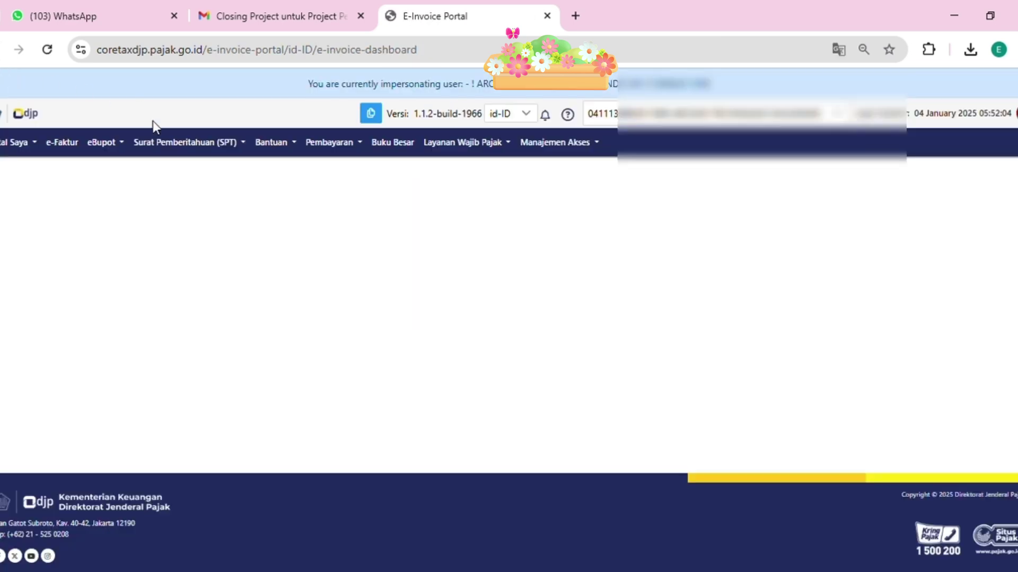
pyautogui.click(184, 151)
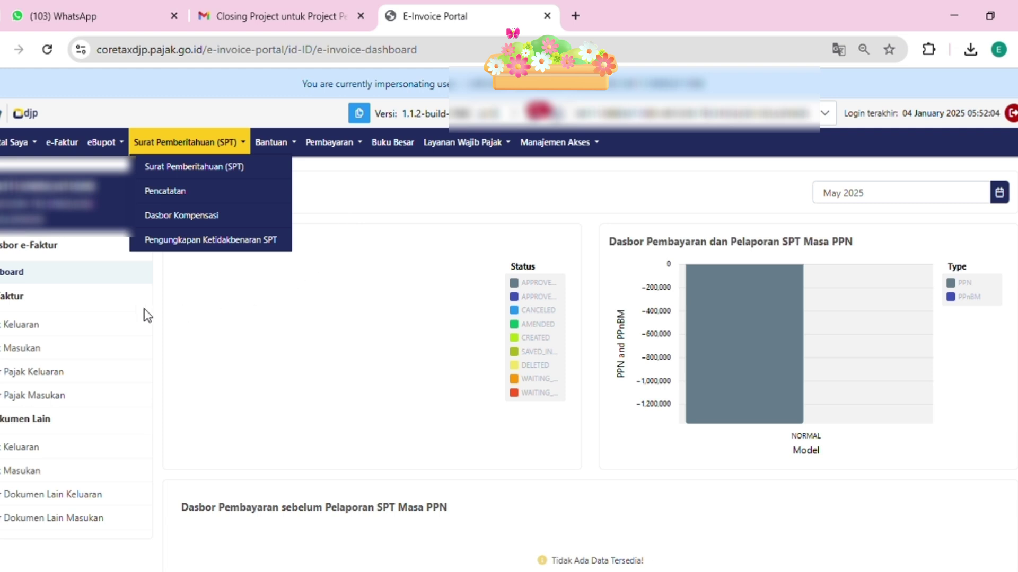
pyautogui.click(177, 168)
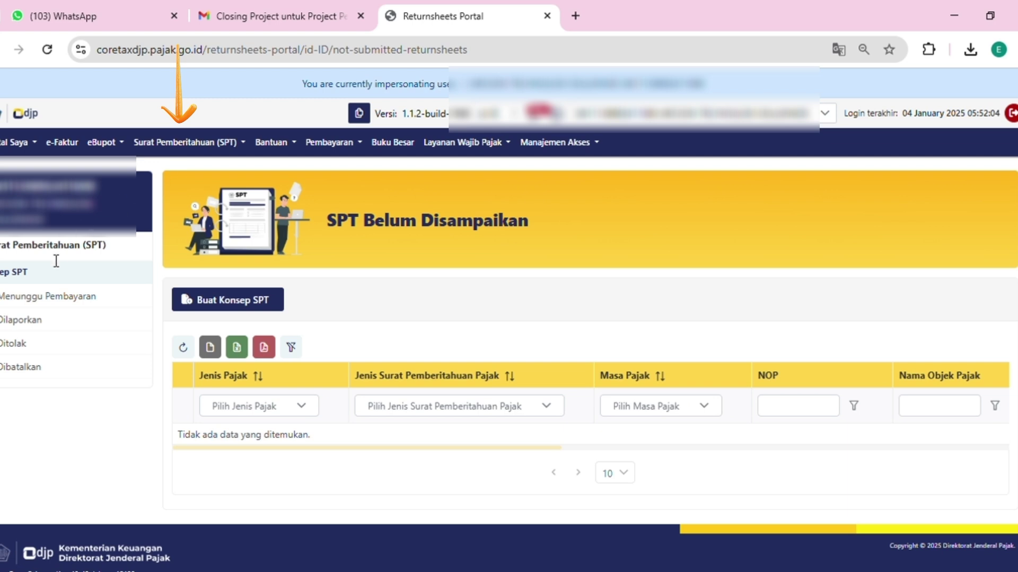
pyautogui.click(22, 321)
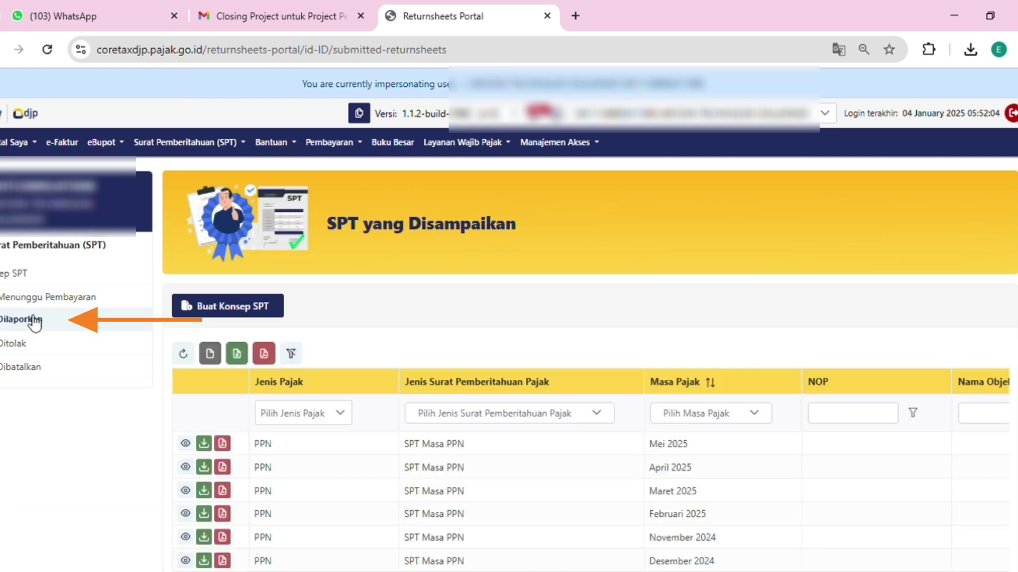
pyautogui.click(221, 444)
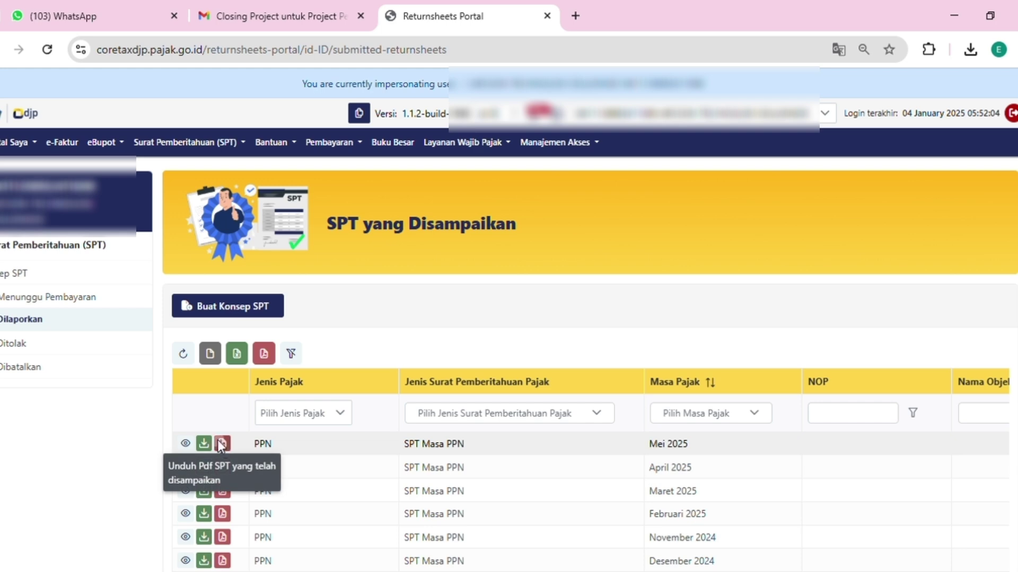